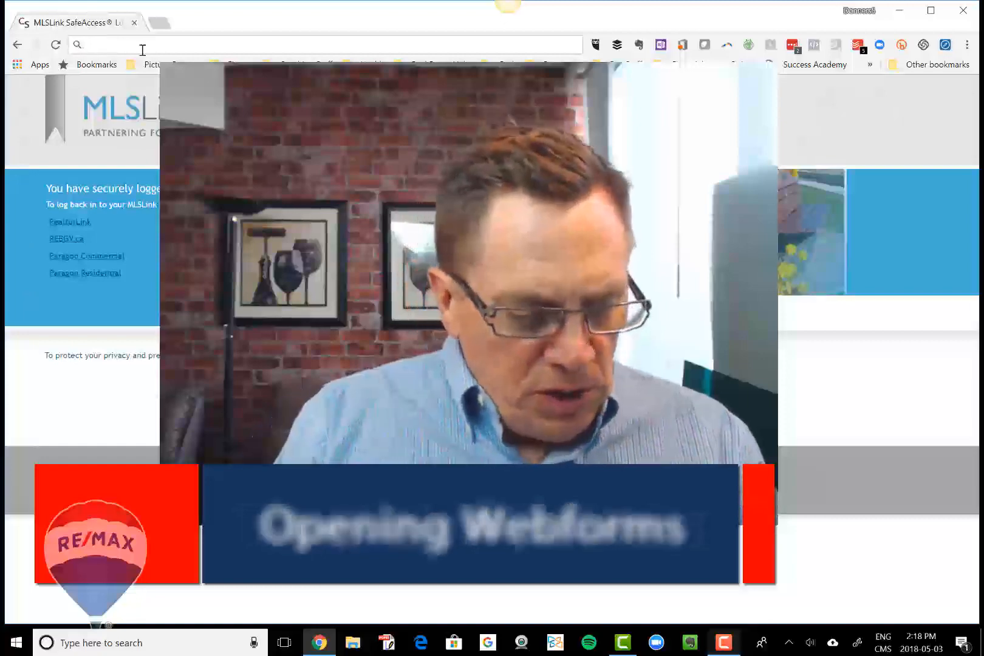
Open webforms.realtorlink.ca and continue to the sign-in page of the Fraser Valley board.
{"action": "type", "text": "webf"}
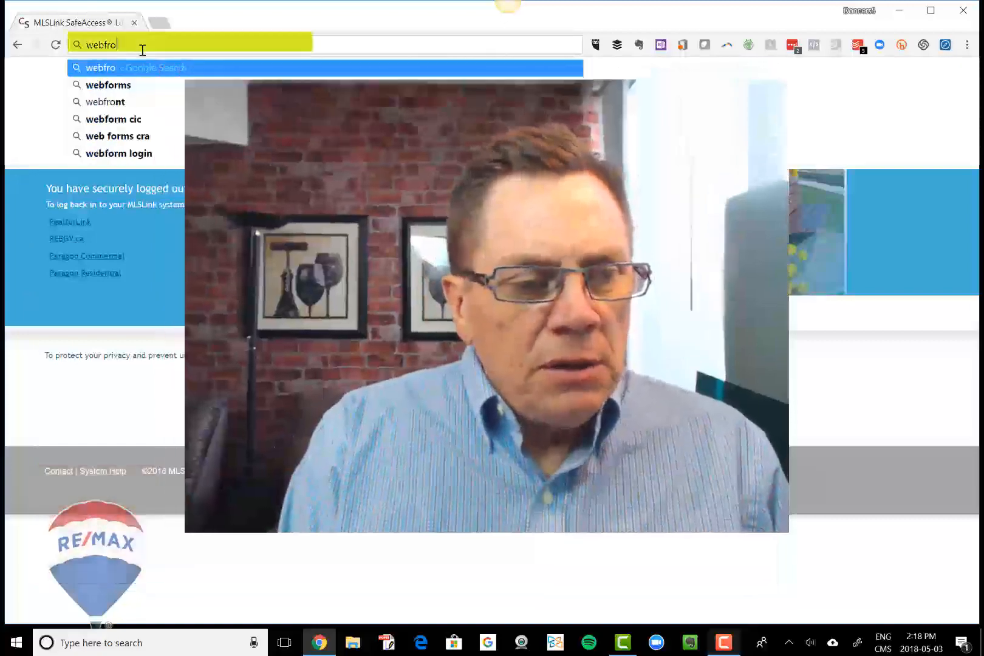
{"action": "type", "text": "orms.real"}
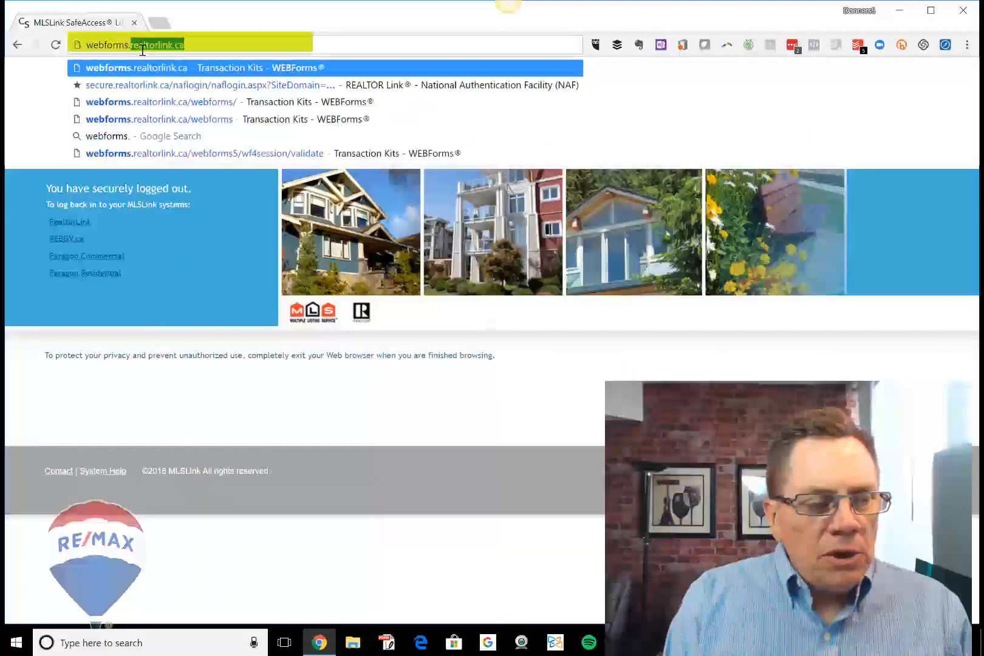
{"action": "type", "text": "tor"}
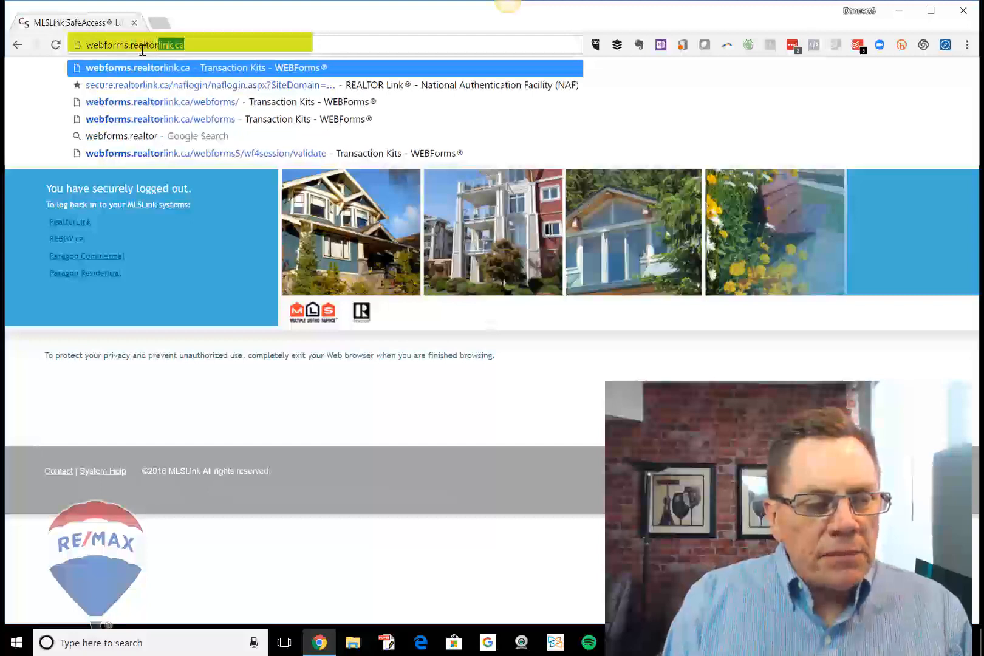
{"action": "key", "text": "Return"}
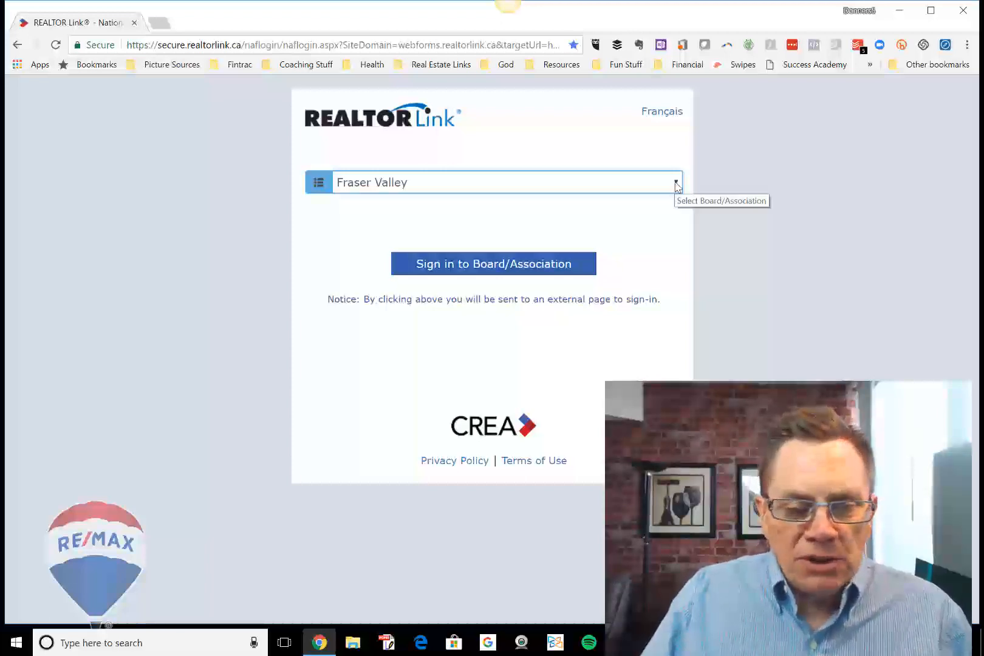
{"action": "left_click", "coordinate": [534, 263]}
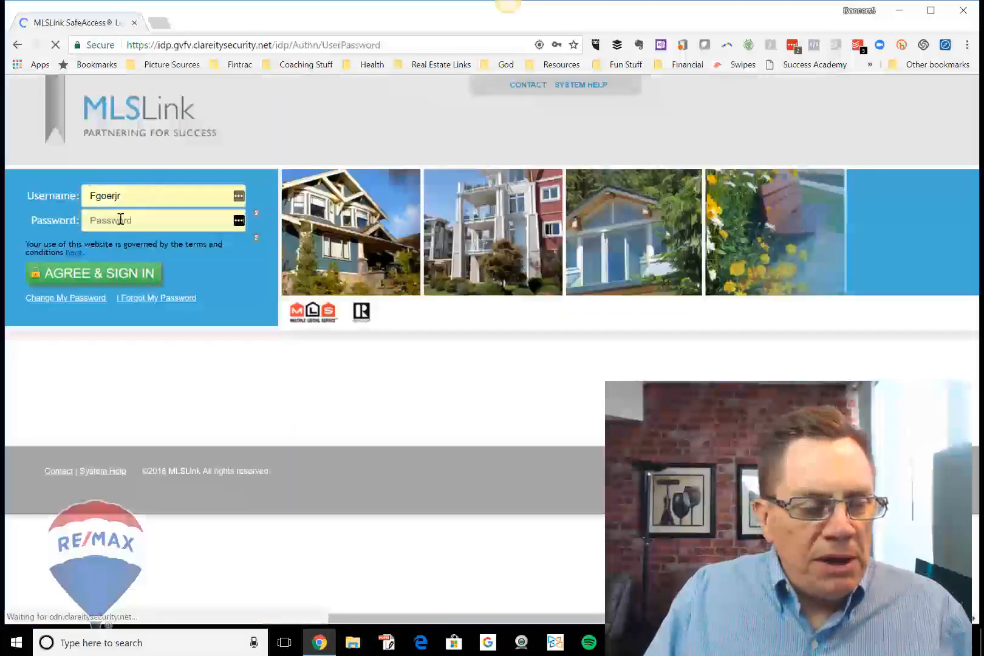
Enter the account password for the prefilled username and sign in to MLSLink.
{"action": "left_click", "coordinate": [98, 220]}
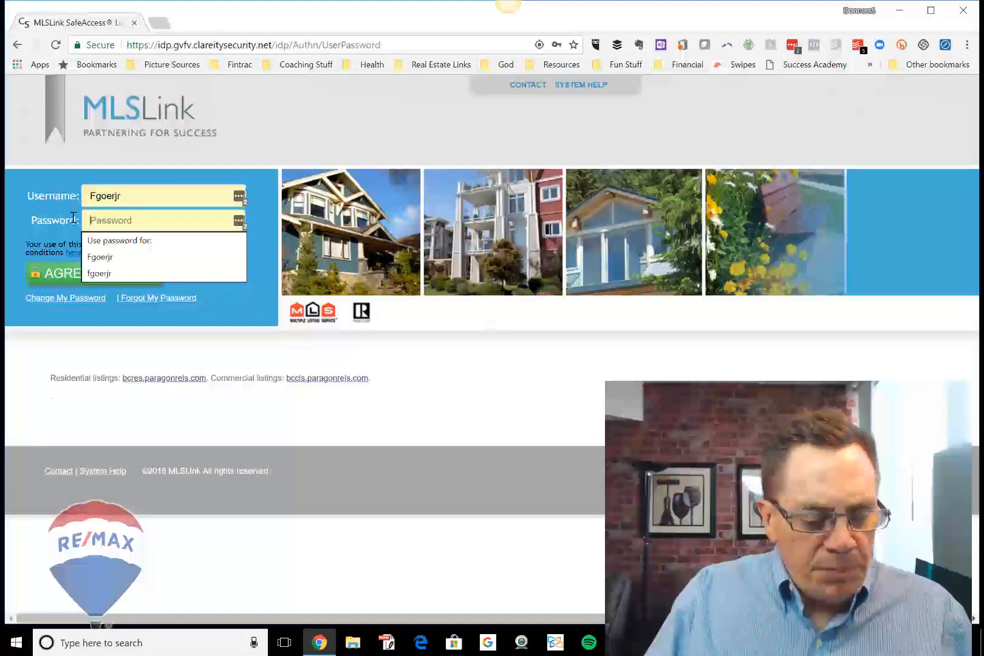
{"action": "type", "text": "***"}
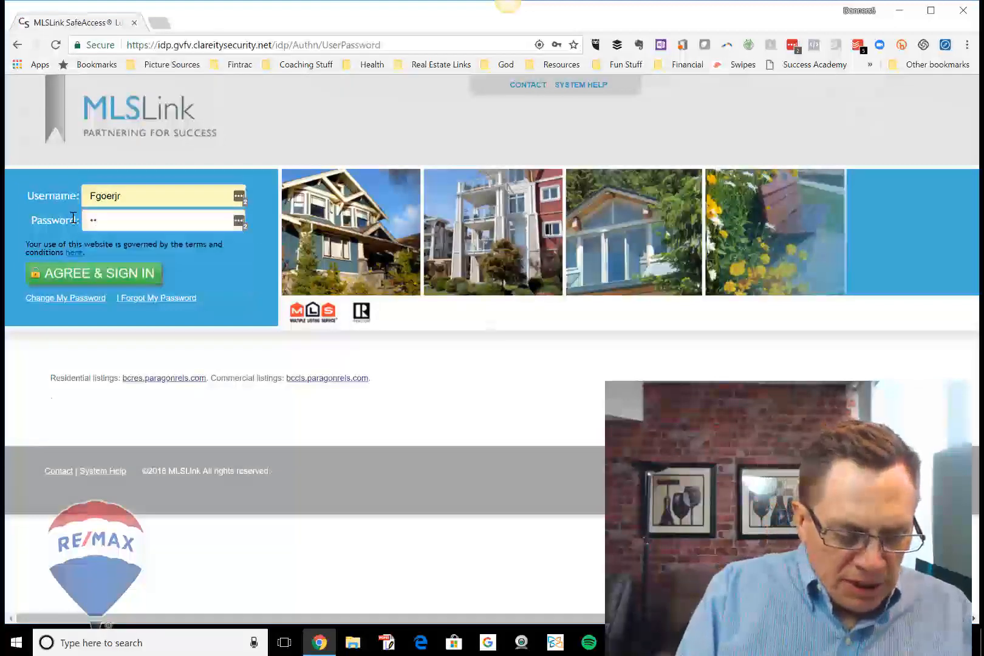
{"action": "type", "text": "**"}
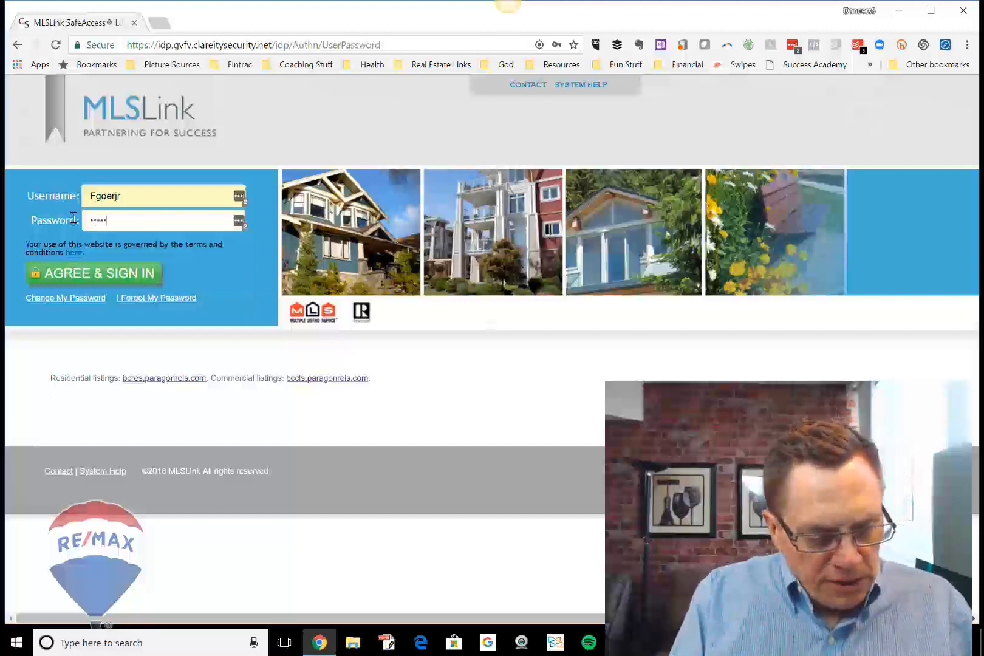
{"action": "type", "text": "***"}
{"action": "key", "text": "Return"}
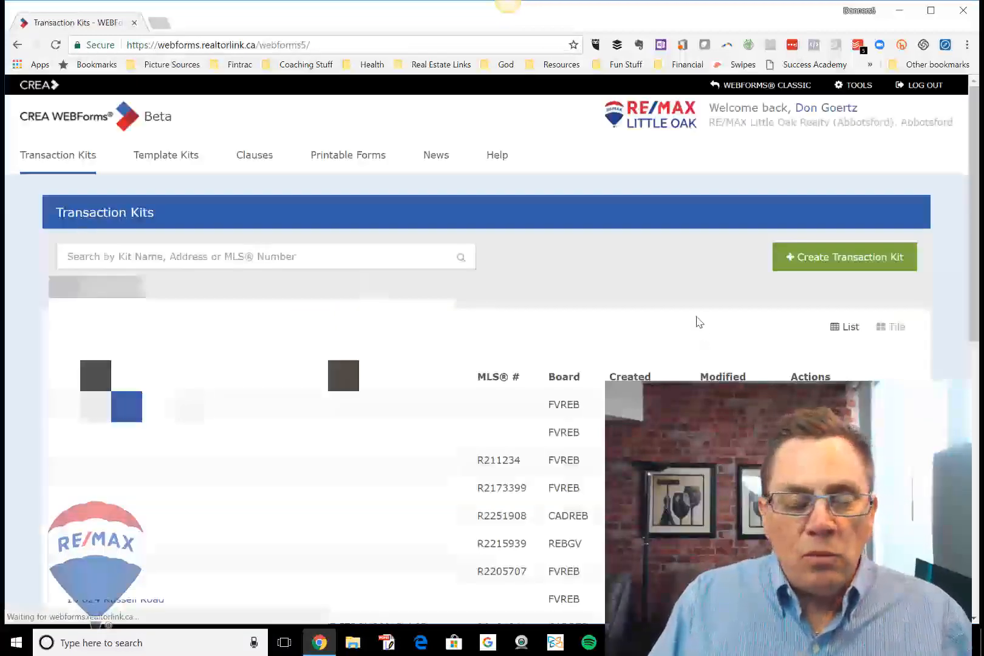
Create a blank transaction kit named "Charles Dickens Purchase House 2" under the Fraser Valley Real Estate Board, without client e-mail or listing.
{"action": "left_click", "coordinate": [805, 260]}
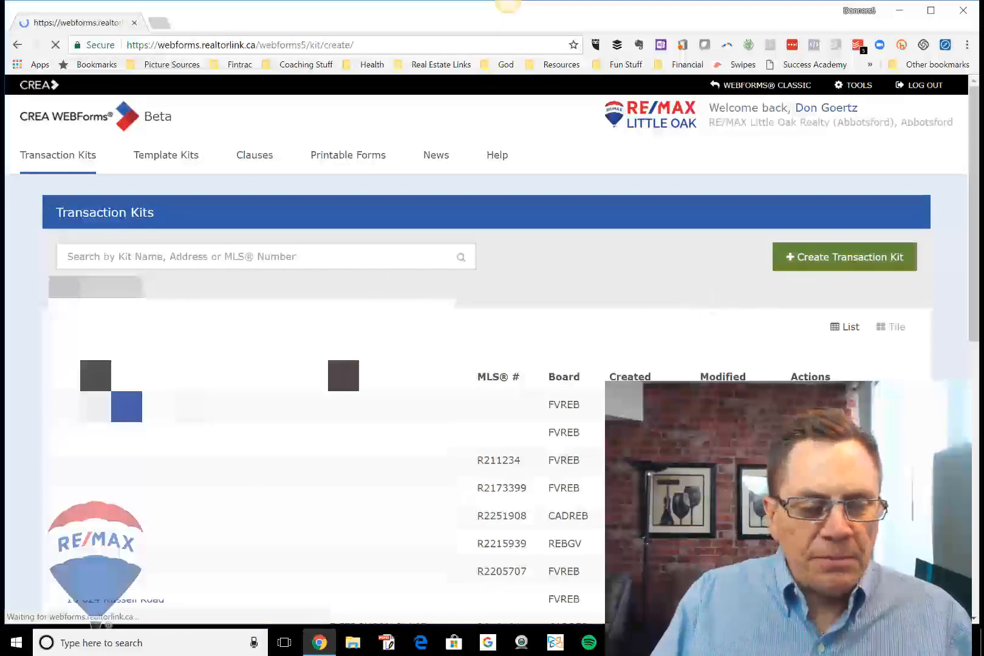
{"action": "left_click", "coordinate": [302, 331]}
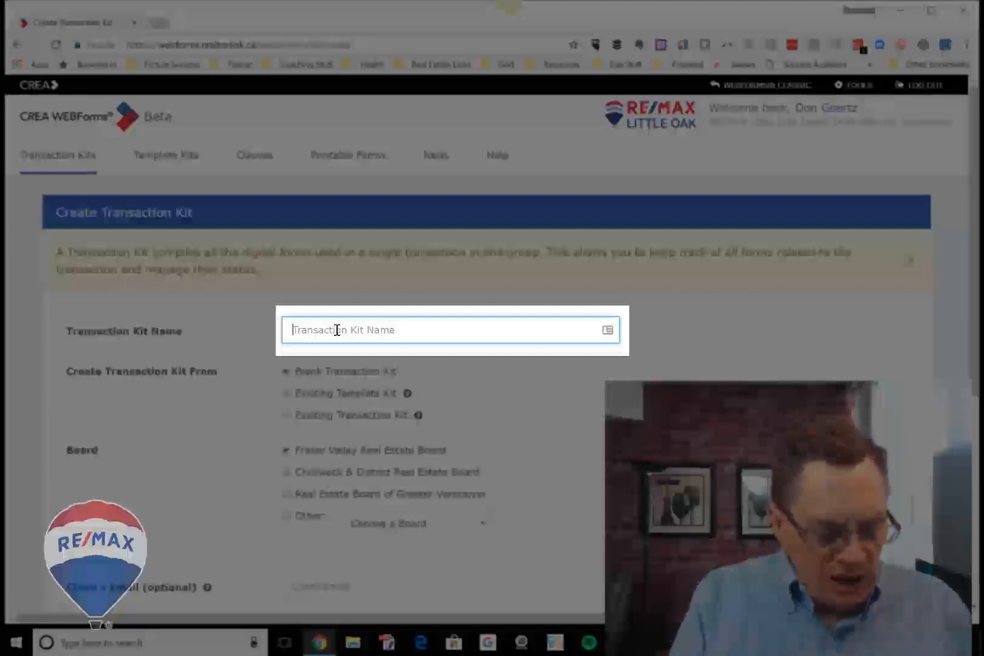
{"action": "type", "text": "Charles"}
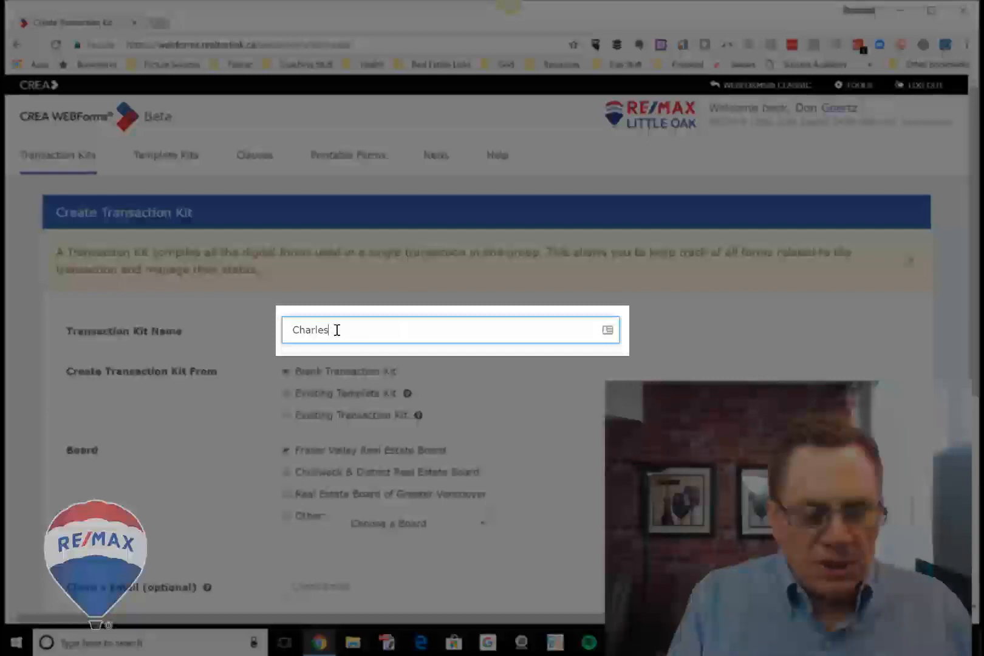
{"action": "type", "text": " Dicken"}
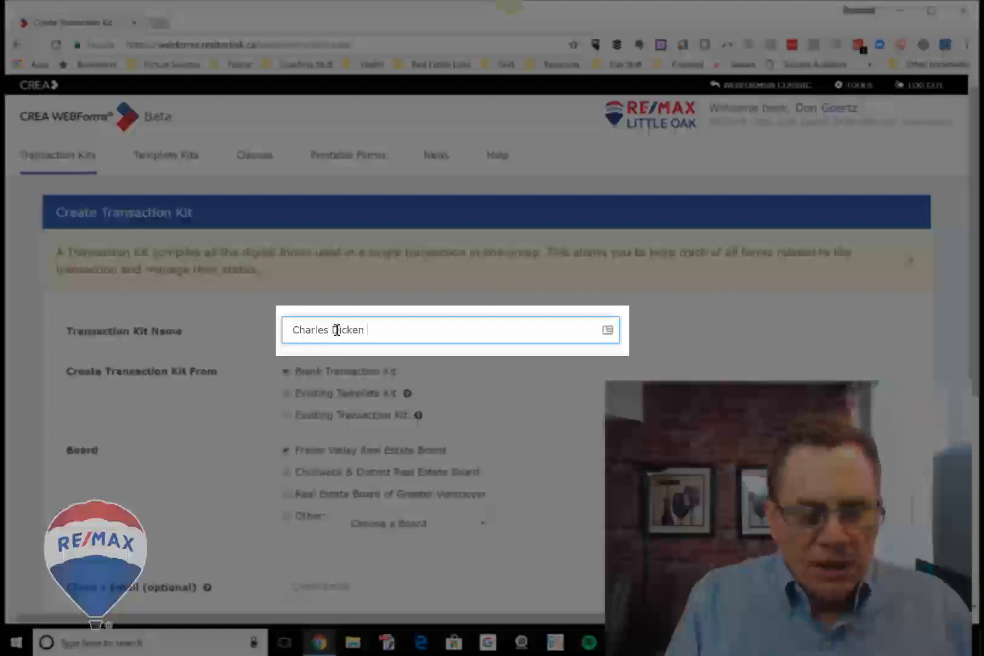
{"action": "type", "text": "s Pu"}
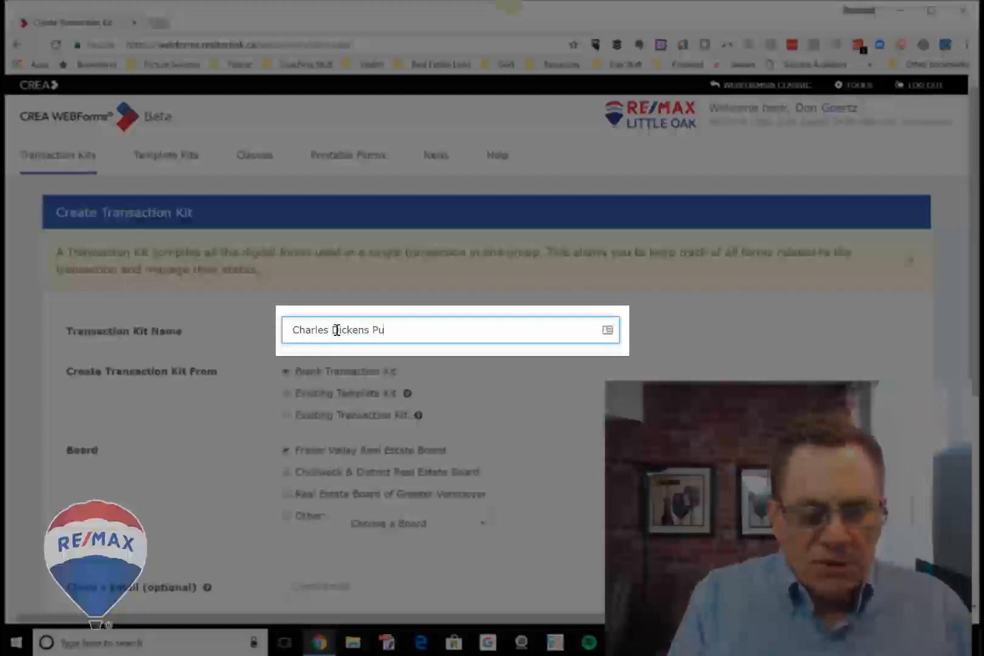
{"action": "type", "text": "rchase House "}
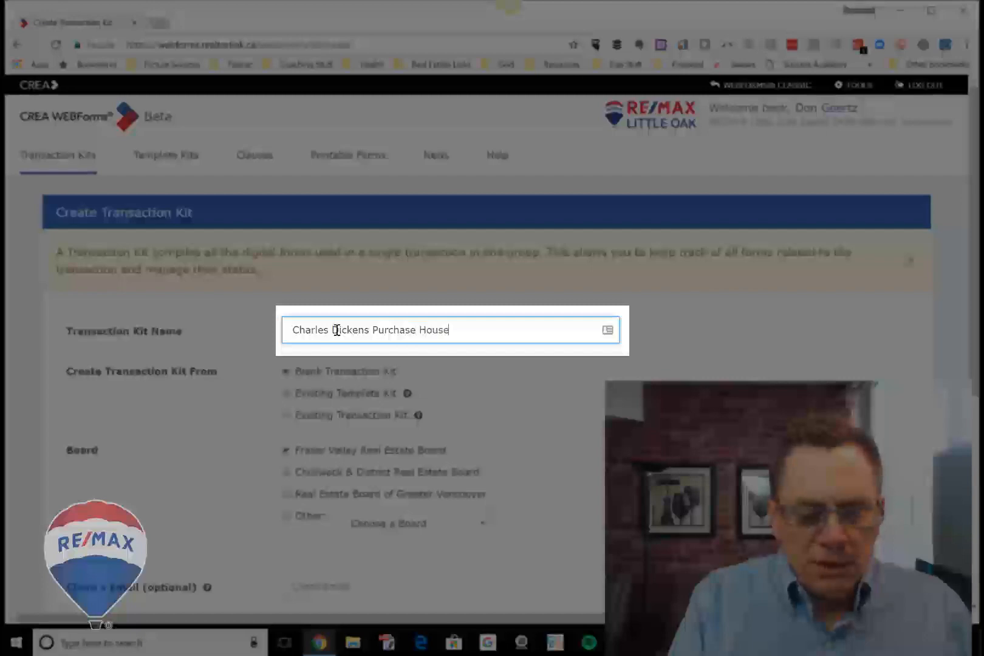
{"action": "type", "text": "2"}
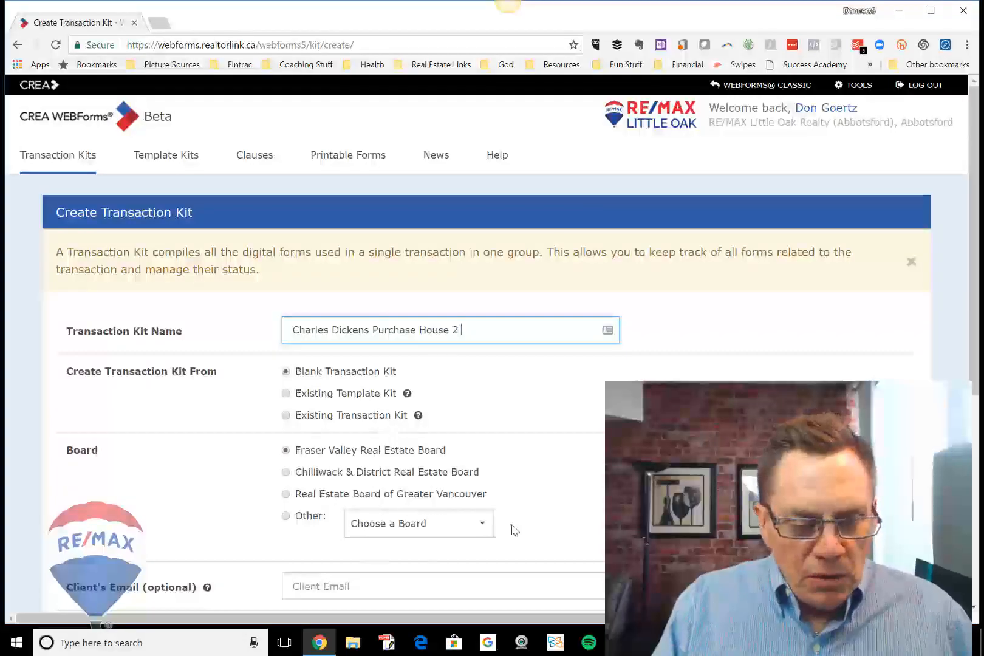
{"action": "scroll", "coordinate": [535, 522], "scroll_direction": "down", "scroll_amount": 1}
{"action": "scroll", "coordinate": [539, 517], "scroll_direction": "down", "scroll_amount": 2}
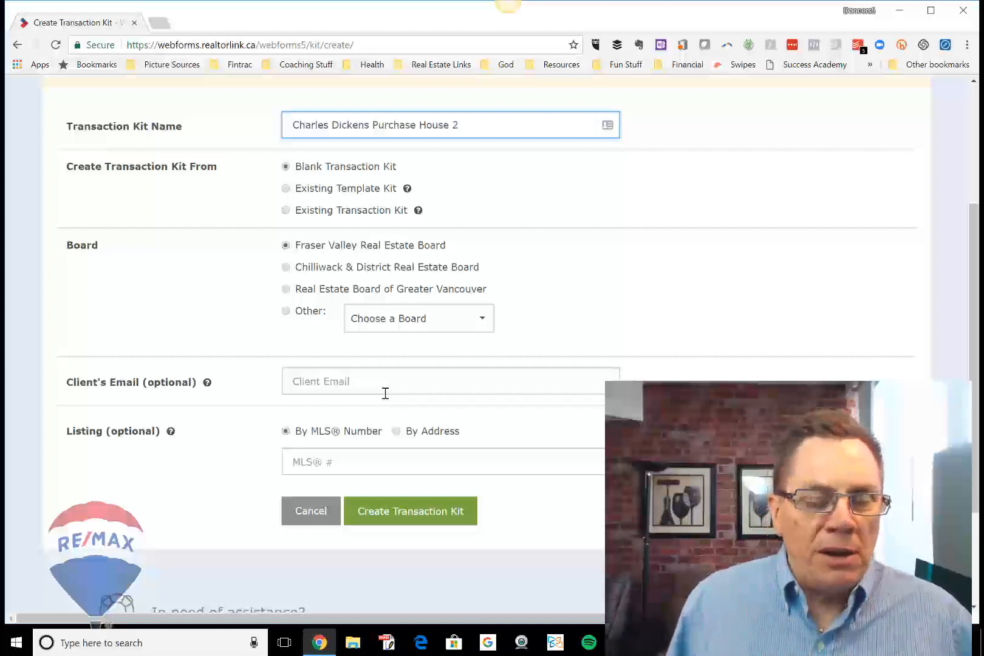
{"action": "scroll", "coordinate": [385, 393], "scroll_direction": "down", "scroll_amount": 1}
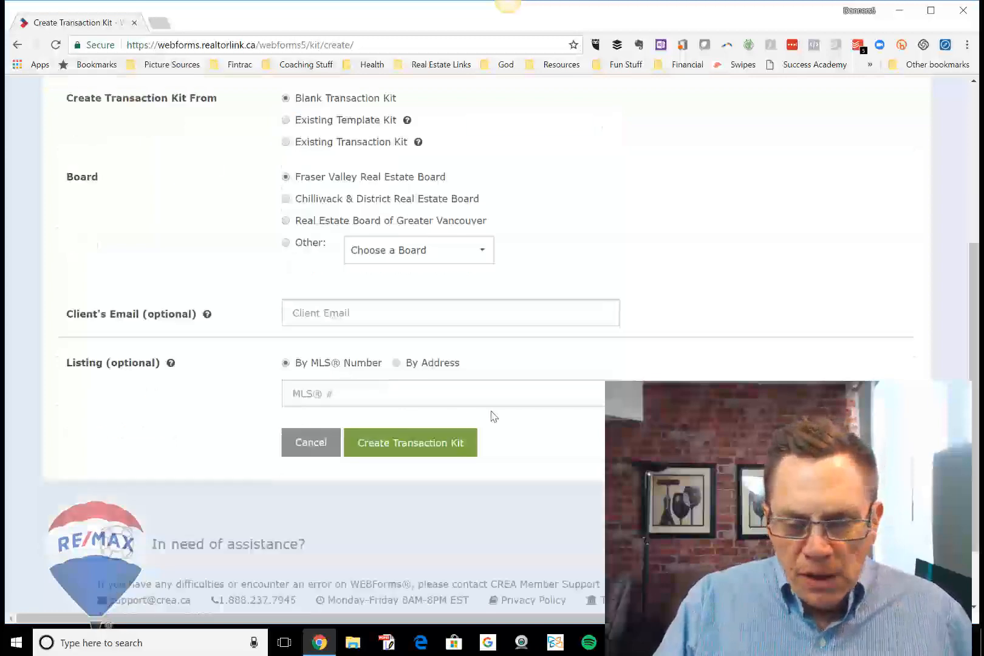
{"action": "left_click", "coordinate": [415, 442]}
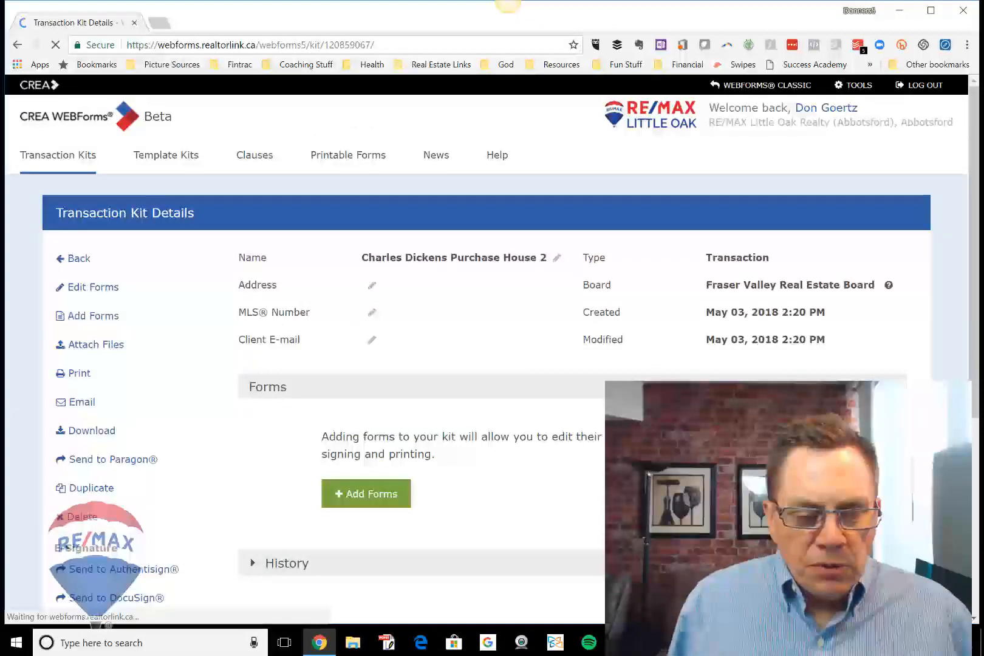
Search the available forms for "cps" and add CPS - Residential to the kit.
{"action": "left_click", "coordinate": [344, 490]}
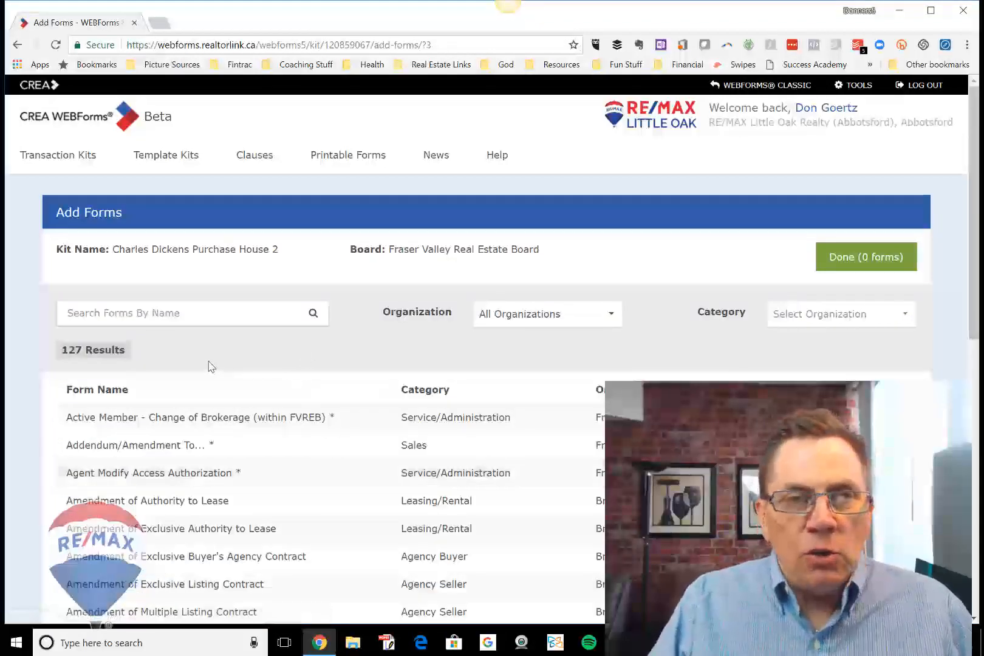
{"action": "left_click", "coordinate": [104, 313]}
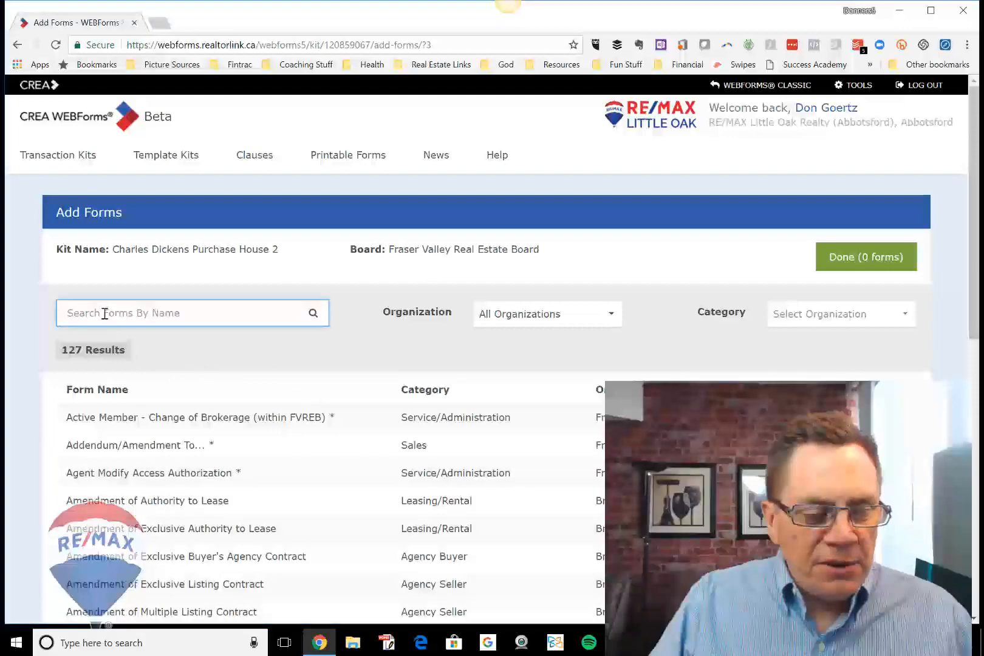
{"action": "type", "text": "cps"}
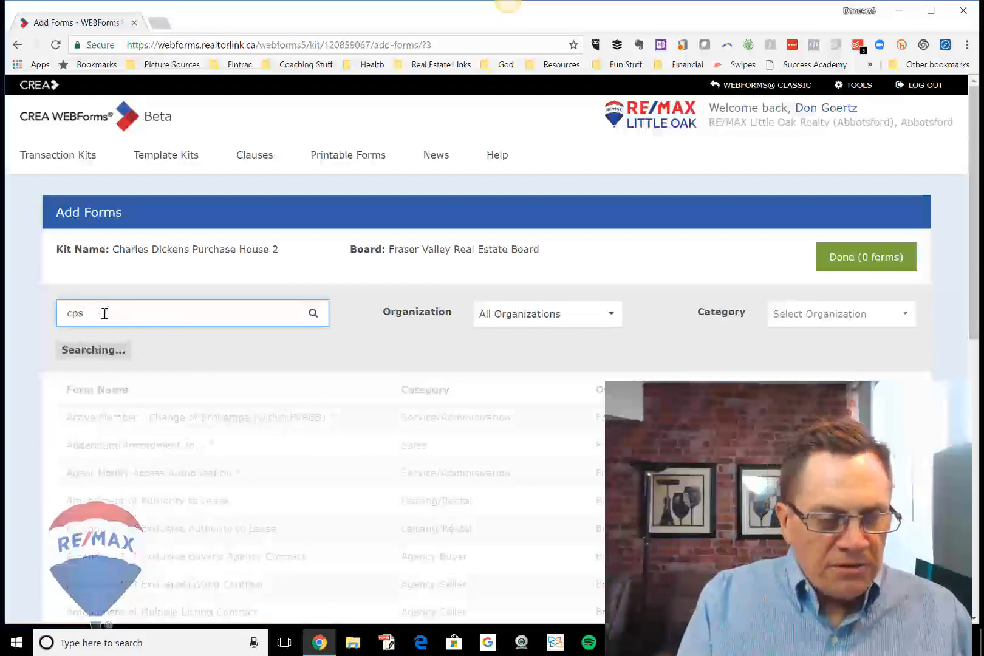
{"action": "scroll", "coordinate": [132, 352], "scroll_direction": "down", "scroll_amount": 6}
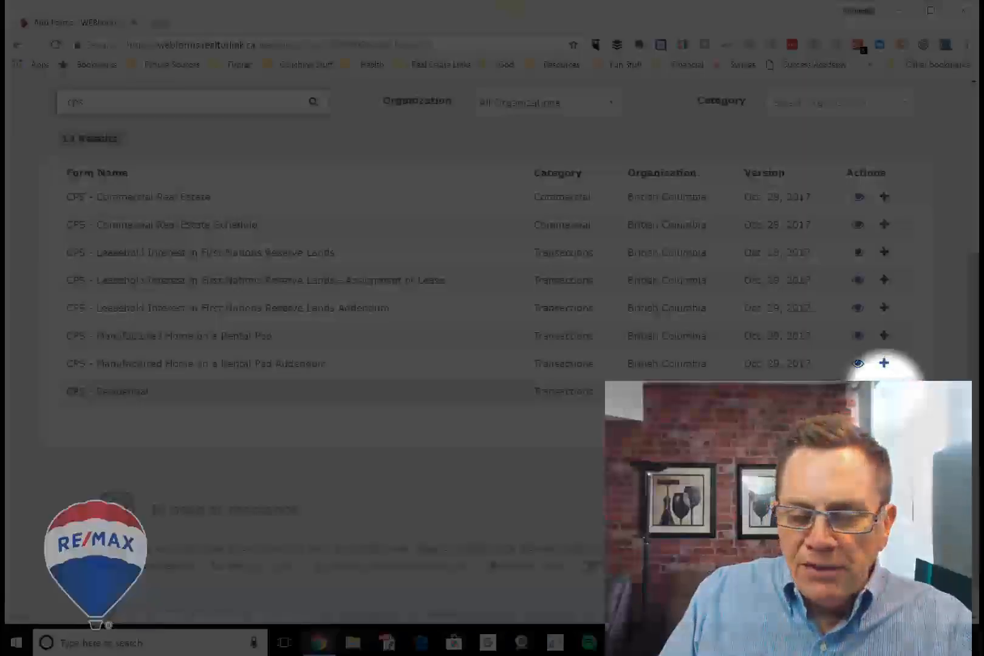
{"action": "left_click", "coordinate": [883, 392]}
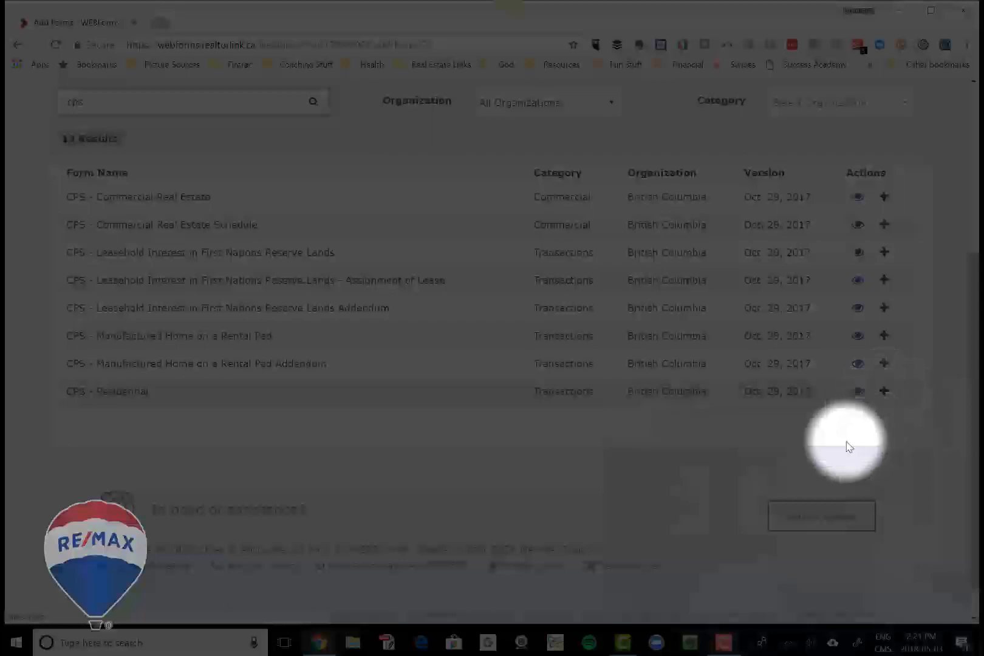
Search the forms for "Fintrac" and add FINTRAC - Individual Identification Information Record - (CREA) to the kit.
{"action": "scroll", "coordinate": [716, 465], "scroll_direction": "up", "scroll_amount": 6}
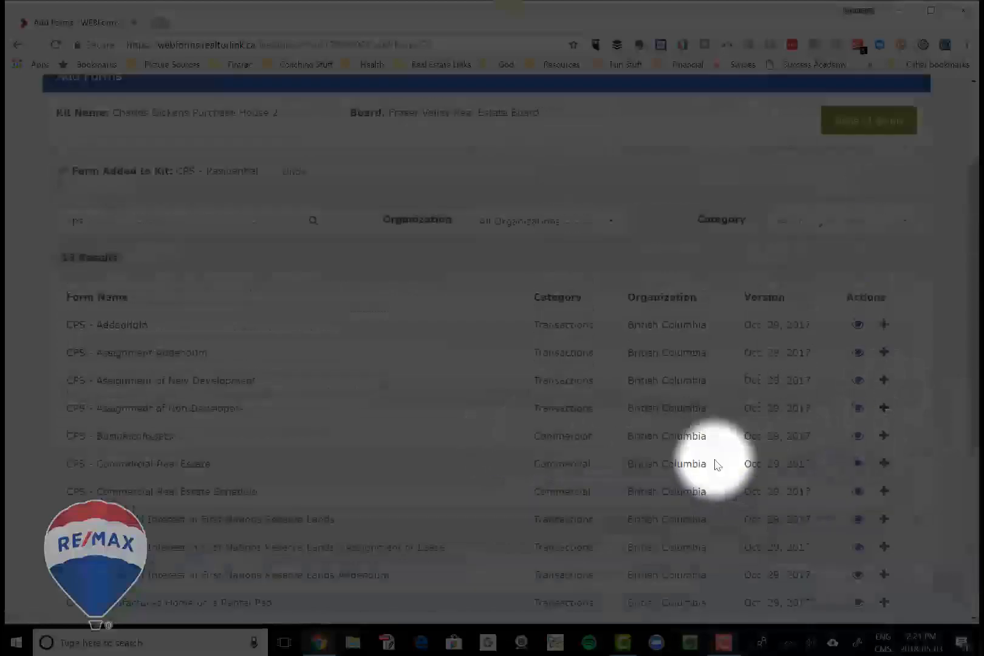
{"action": "left_click_drag", "start_coordinate": [149, 355], "coordinate": [55, 364]}
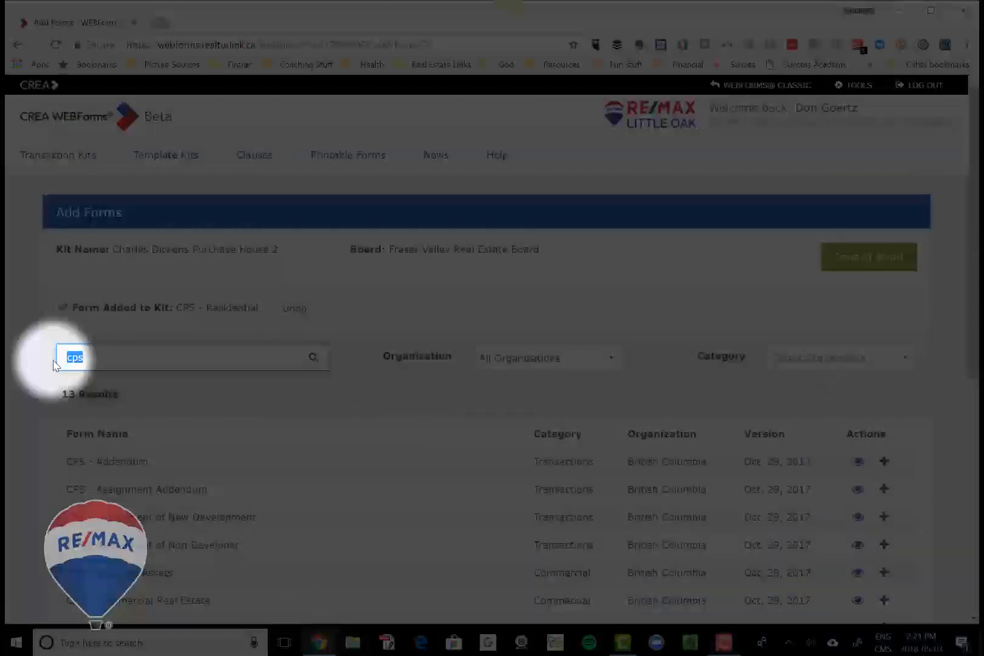
{"action": "type", "text": "Fintrac"}
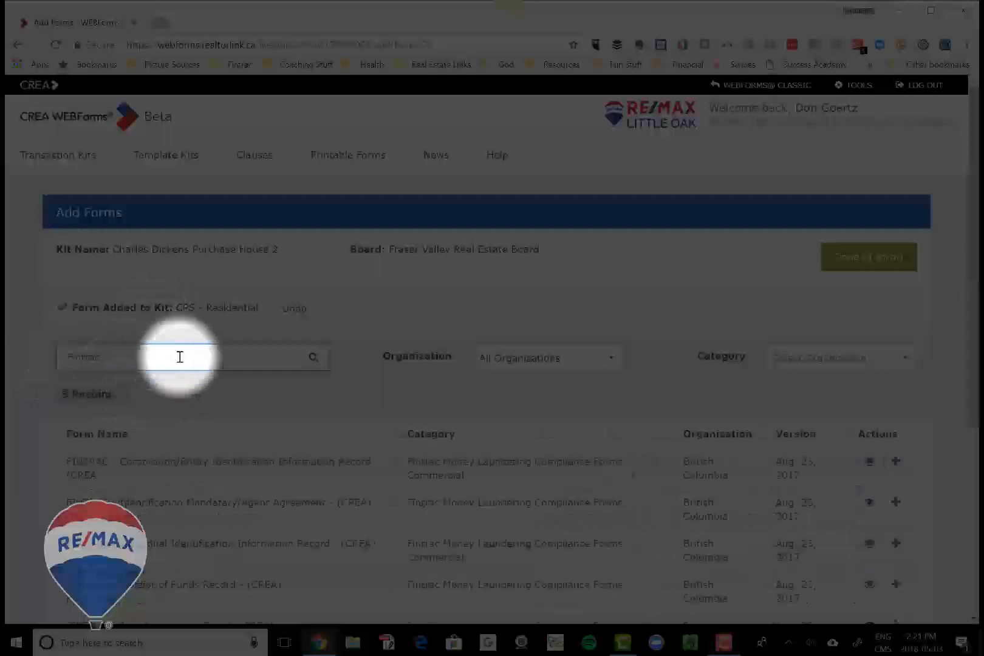
{"action": "scroll", "coordinate": [267, 483], "scroll_direction": "down", "scroll_amount": 1}
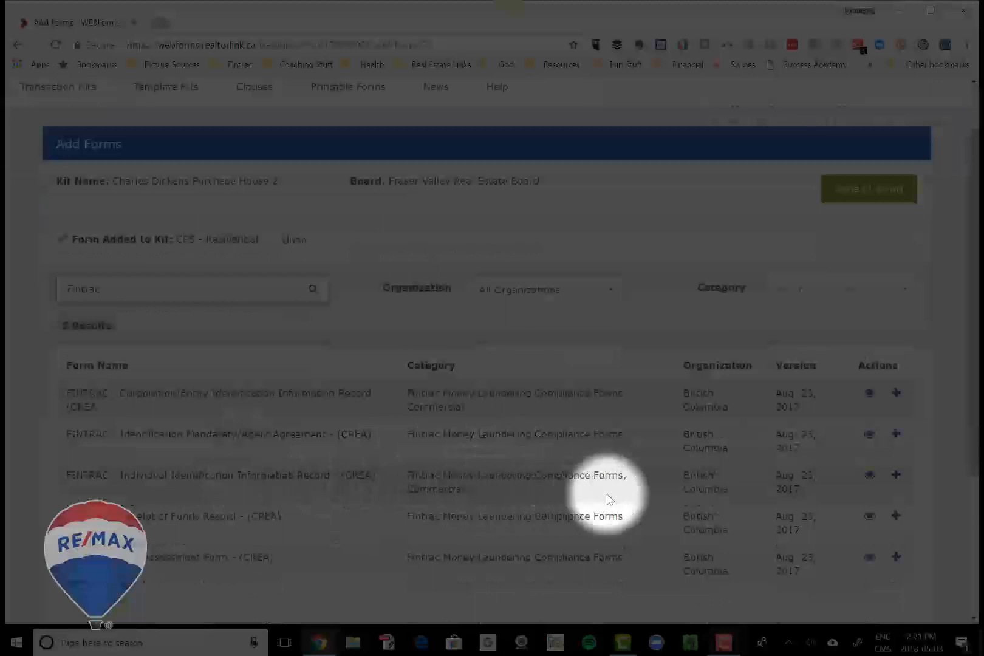
{"action": "left_click", "coordinate": [895, 476]}
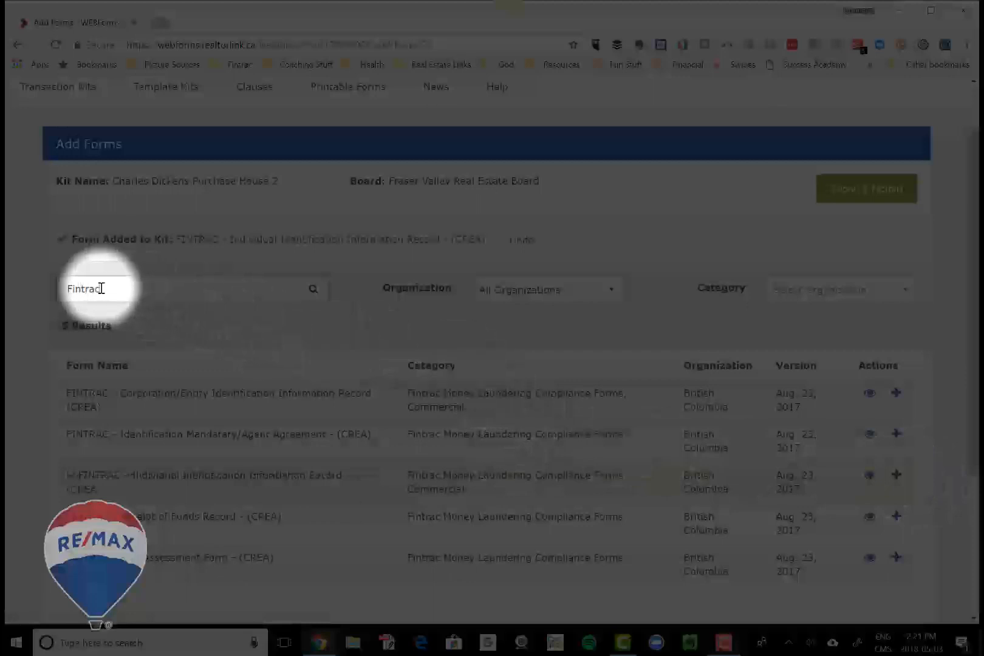
Search the forms for "Work" and add the Working with a REALTOR® Brochure to the kit.
{"action": "left_click_drag", "start_coordinate": [100, 288], "coordinate": [43, 299]}
{"action": "type", "text": "Work"}
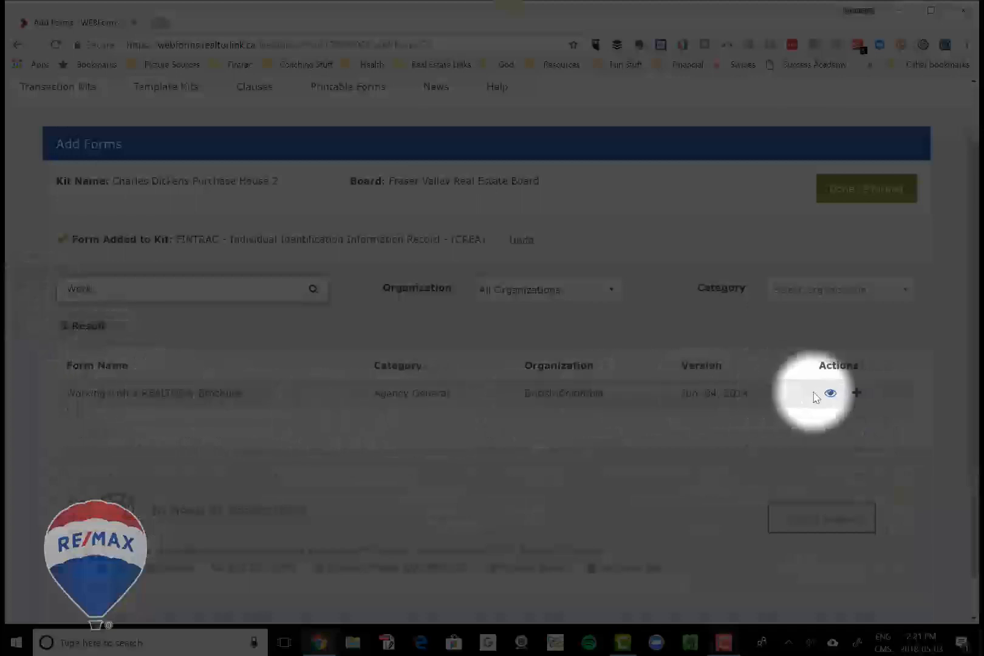
{"action": "left_click", "coordinate": [856, 393]}
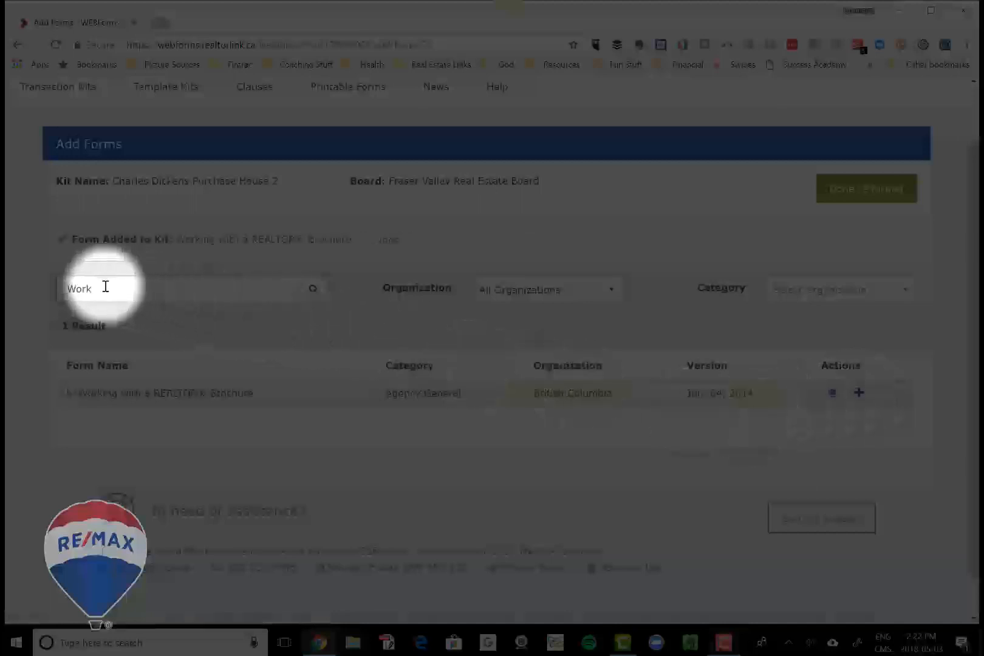
Search the forms for "disclo", add Disclosure of Remuneration - RECBC (Section 5-11), and finish adding forms to the kit.
{"action": "left_click_drag", "start_coordinate": [103, 285], "coordinate": [74, 293]}
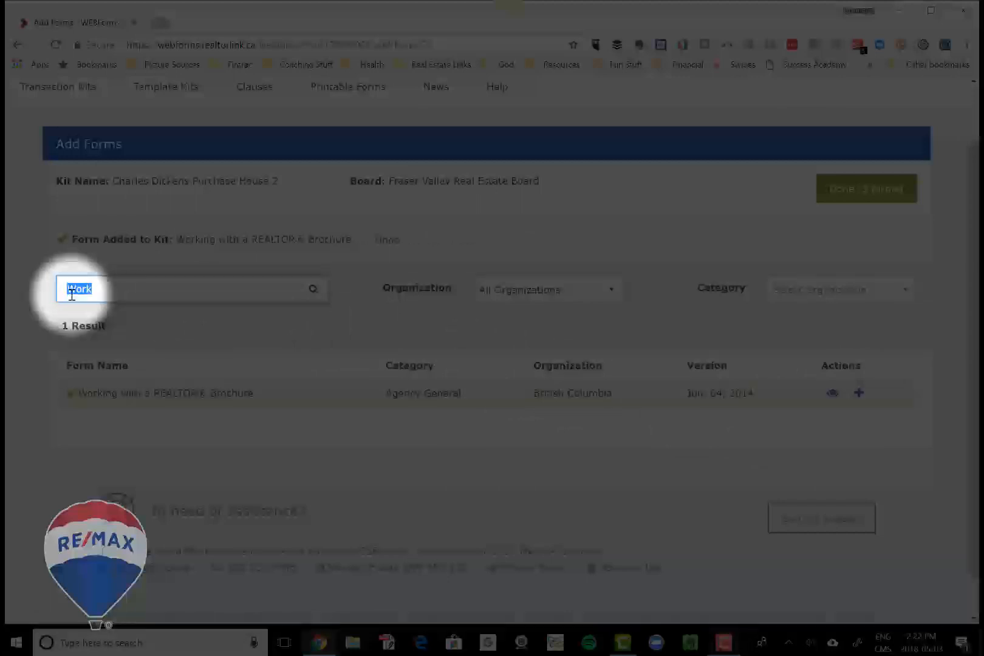
{"action": "type", "text": "disclo"}
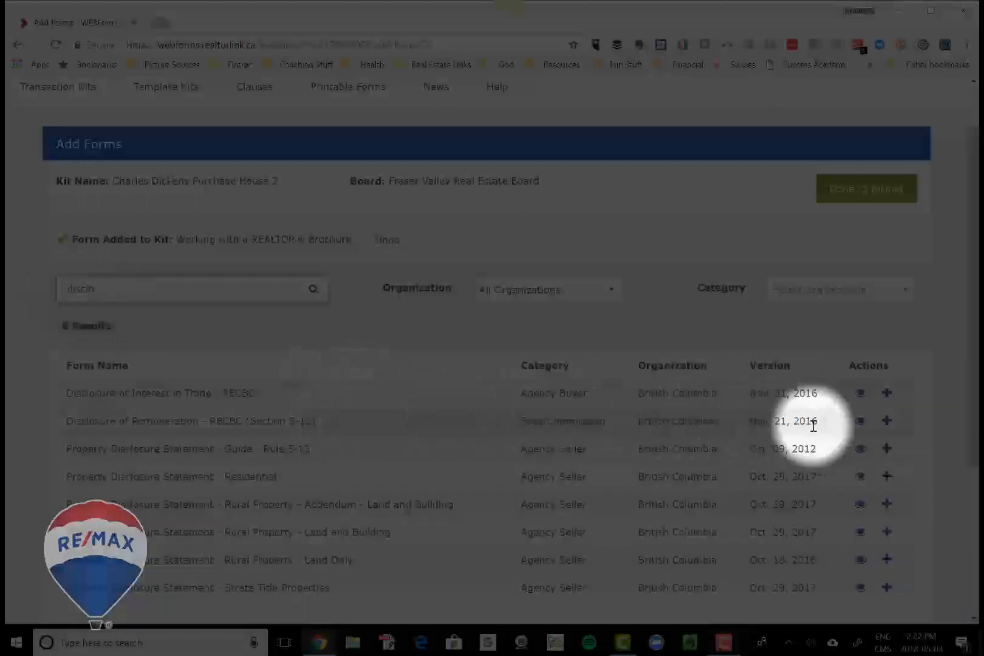
{"action": "left_click", "coordinate": [881, 423]}
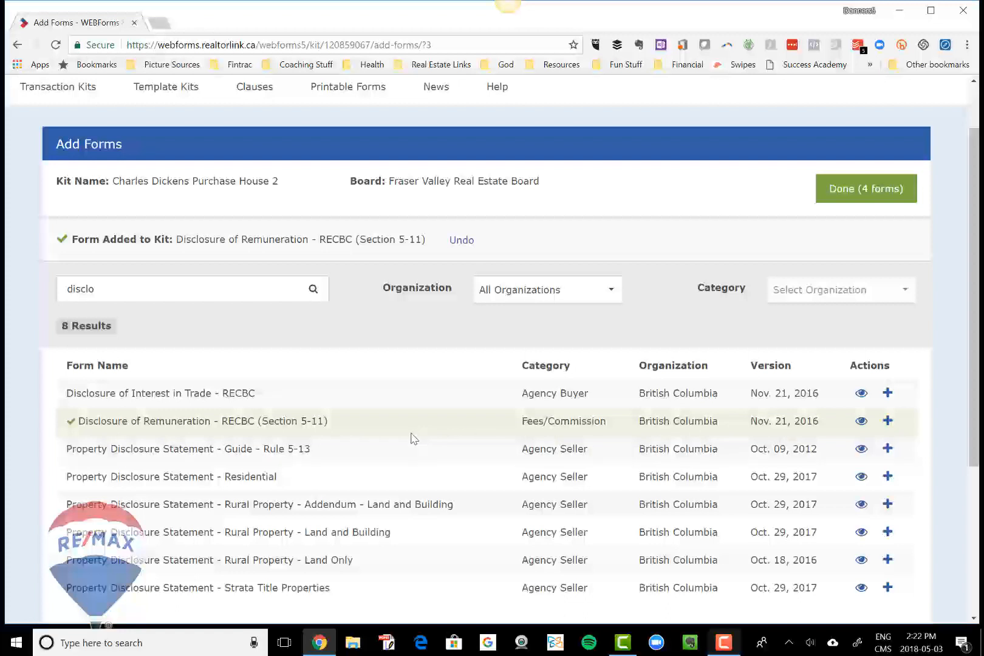
{"action": "left_click", "coordinate": [850, 189]}
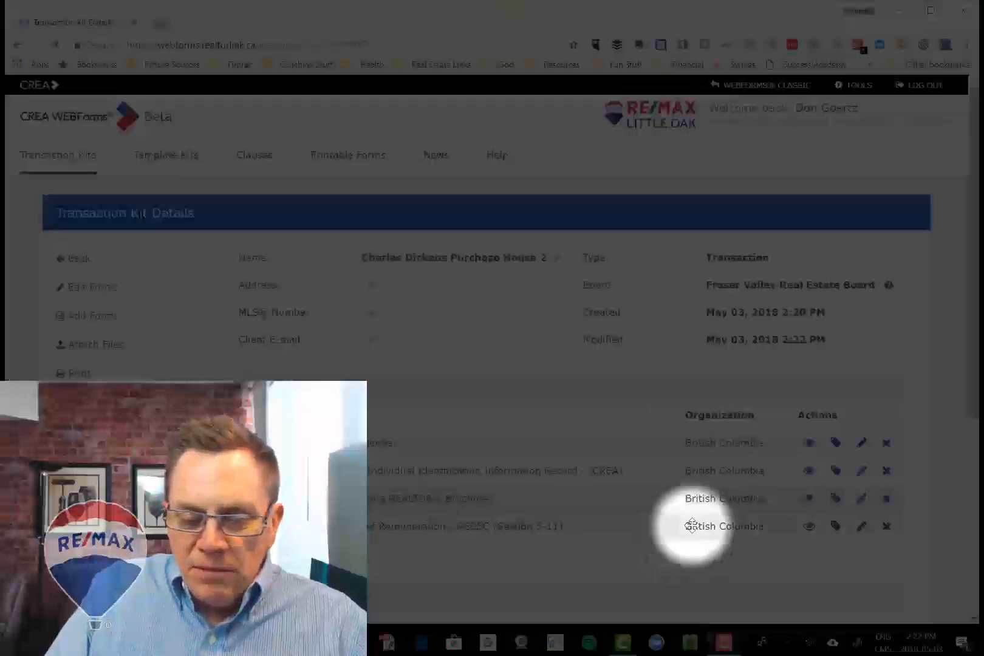
Open the kit's CPS - Residential form for editing.
{"action": "left_click", "coordinate": [861, 444]}
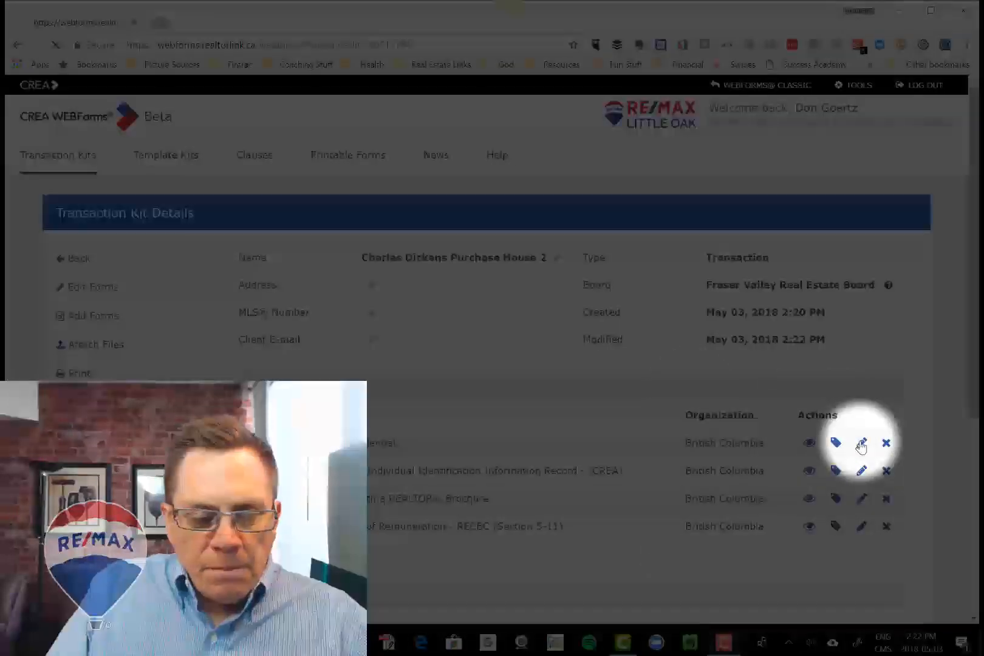